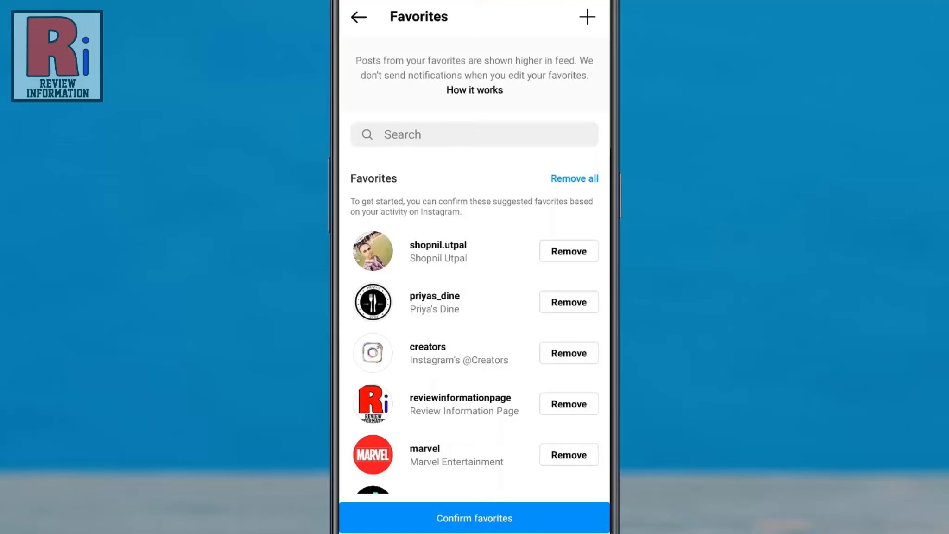
{"action": "scroll", "coordinate": [475, 326], "scroll_direction": "down", "scroll_amount": 3}
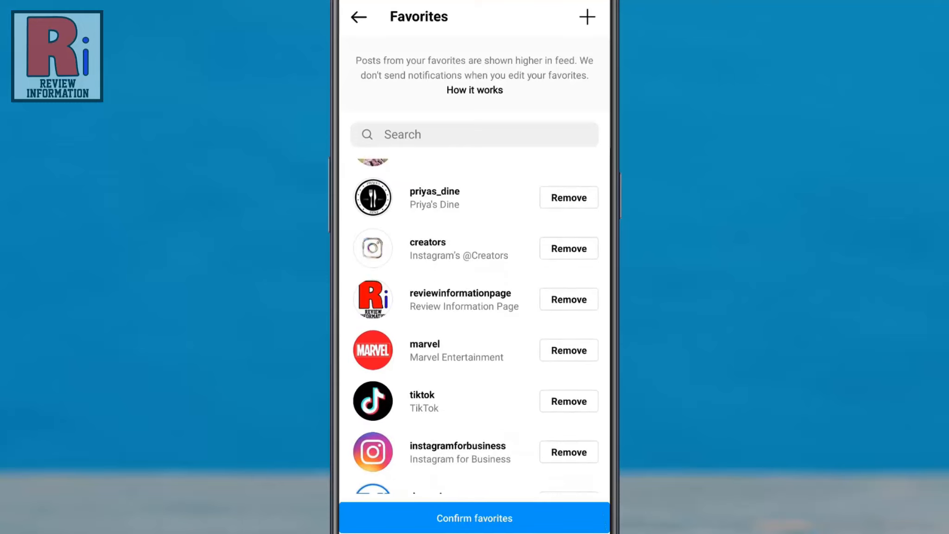
{"action": "scroll", "coordinate": [475, 327], "scroll_direction": "down", "scroll_amount": 3}
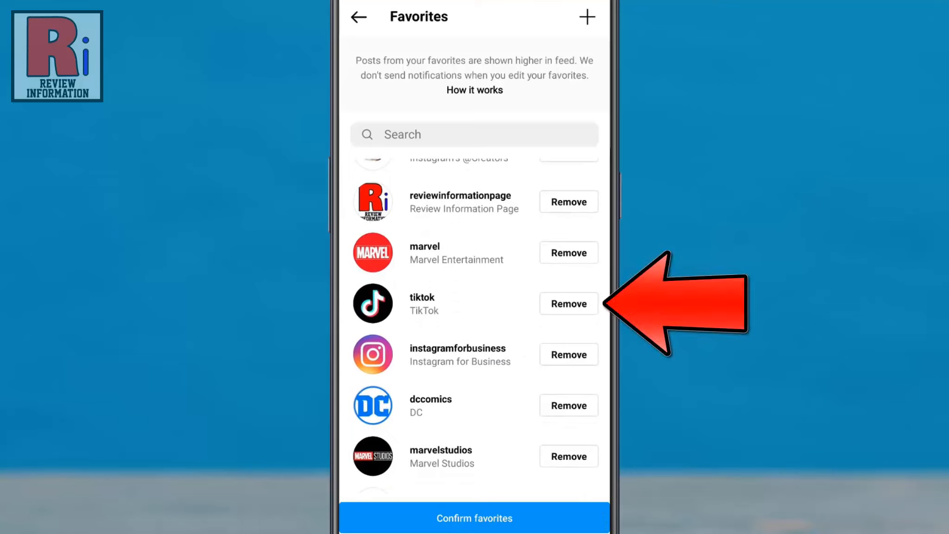
Step: Remove tiktok from the Favorites list
{"action": "left_click", "coordinate": [569, 304]}
{"action": "scroll", "coordinate": [475, 327], "scroll_direction": "down", "scroll_amount": 2}
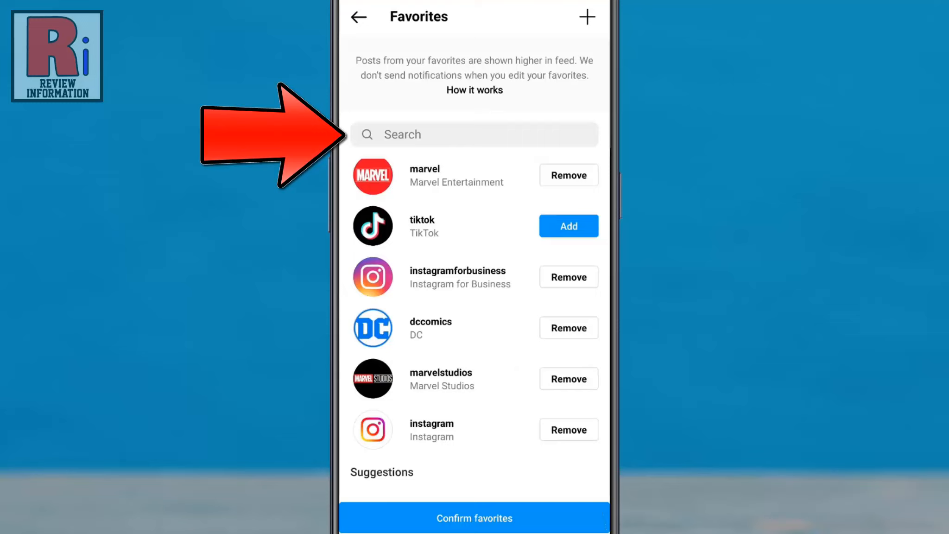
Step: Search 'marvel' and add marvelstudioscanada, then add youtube from Suggestions
{"action": "left_click", "coordinate": [475, 134]}
{"action": "type", "text": "ma"}
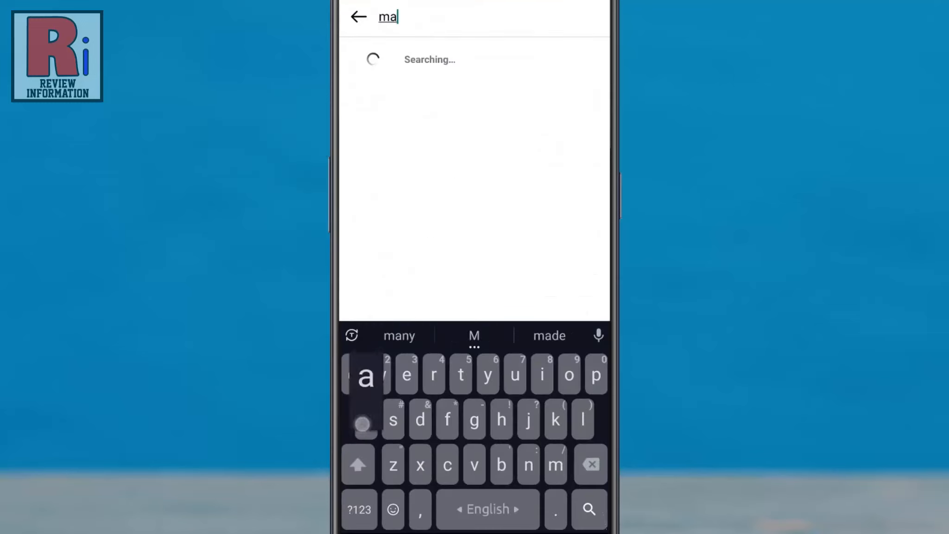
{"action": "type", "text": "rvel"}
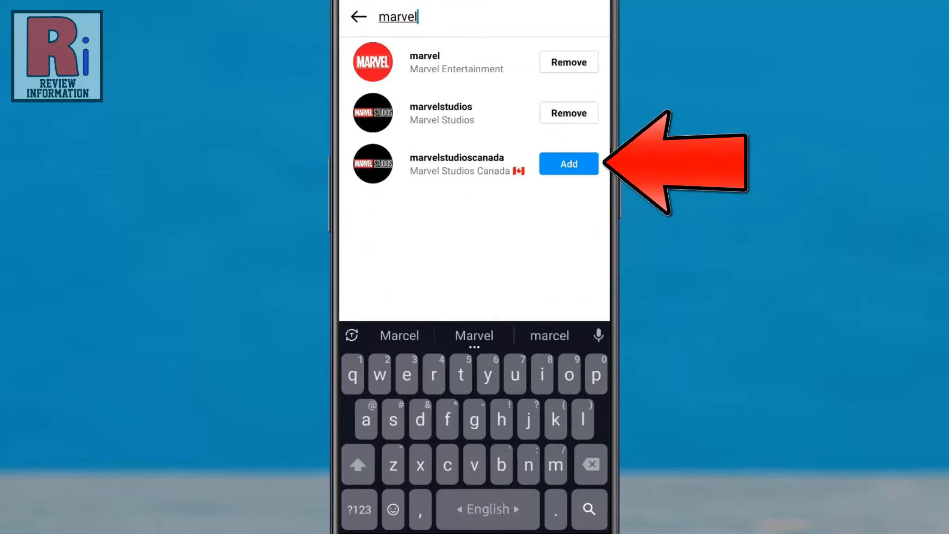
{"action": "left_click", "coordinate": [568, 164]}
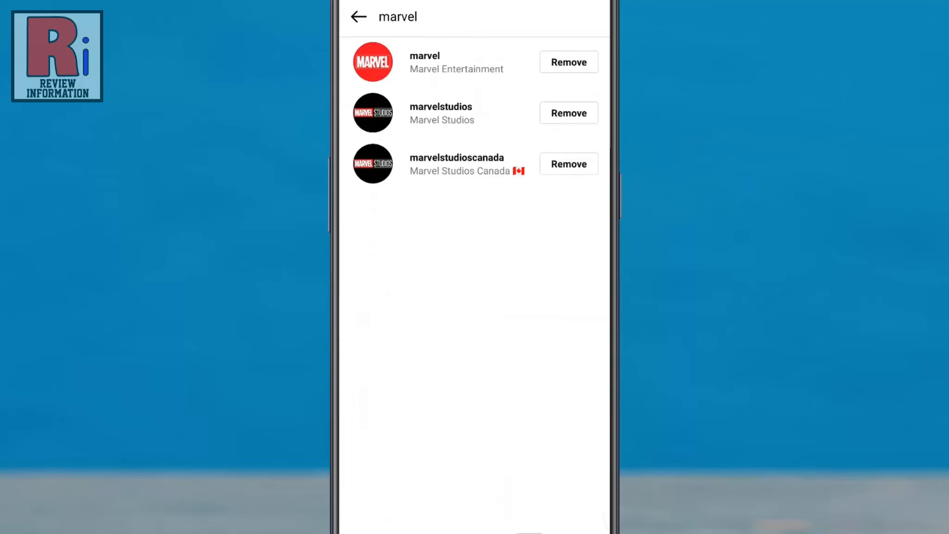
{"action": "left_click", "coordinate": [358, 16]}
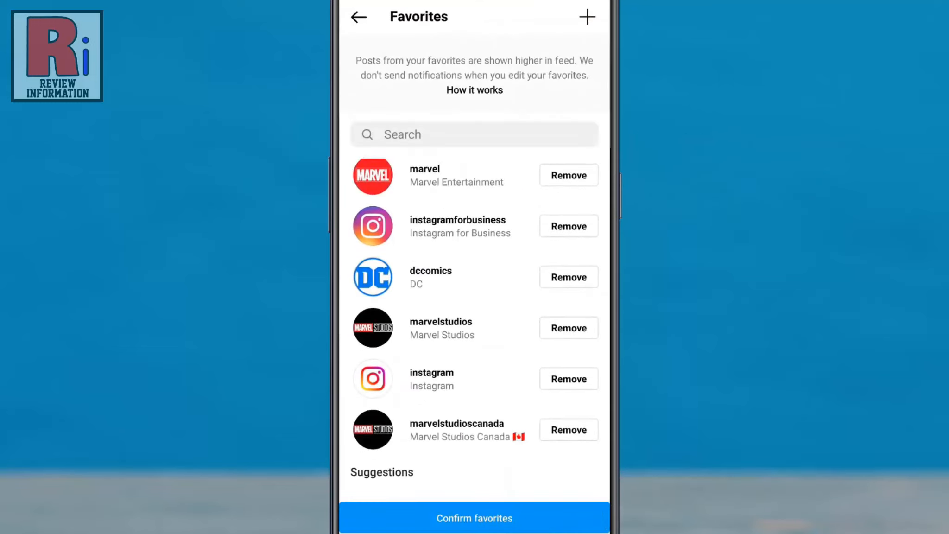
{"action": "scroll", "coordinate": [475, 326], "scroll_direction": "down", "scroll_amount": 3}
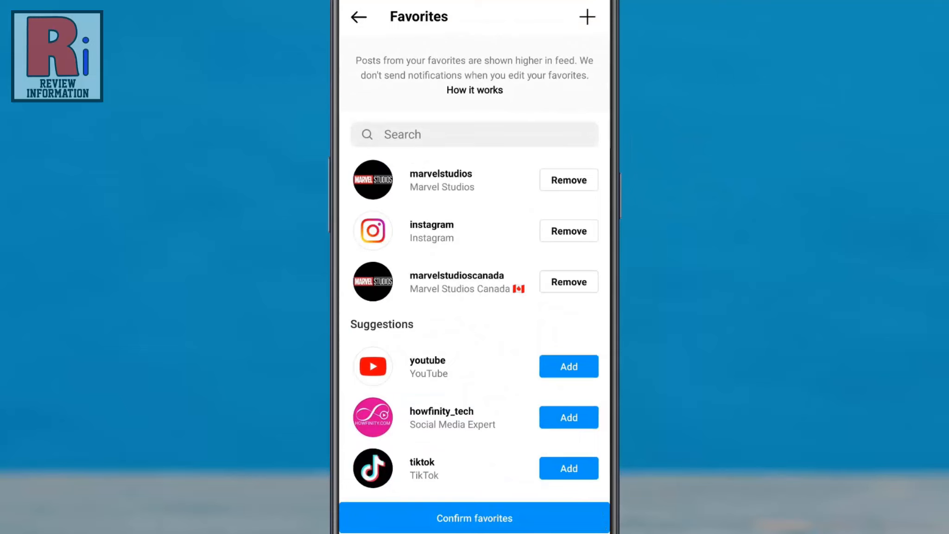
{"action": "left_click", "coordinate": [569, 366]}
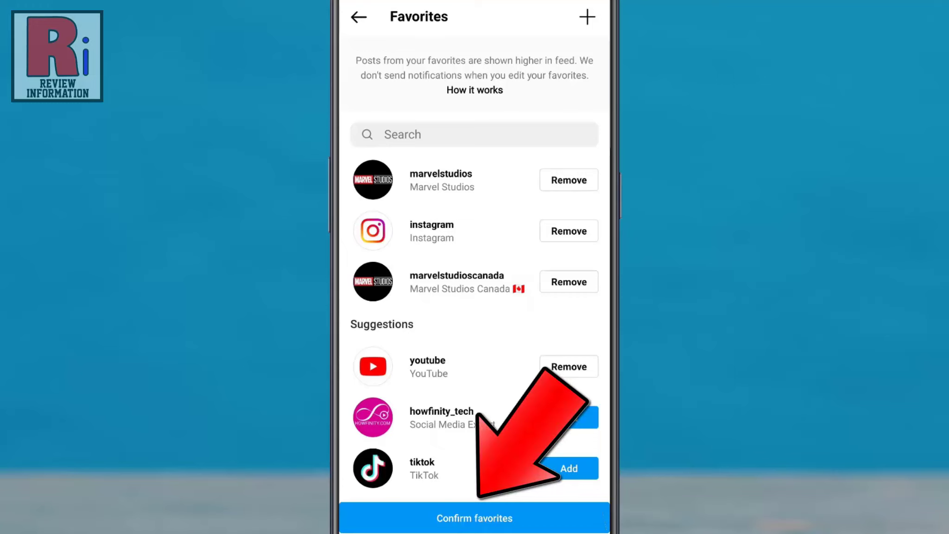
Step: Confirm favorites so the Favorites feed shows only the chosen accounts' posts
{"action": "left_click", "coordinate": [475, 519]}
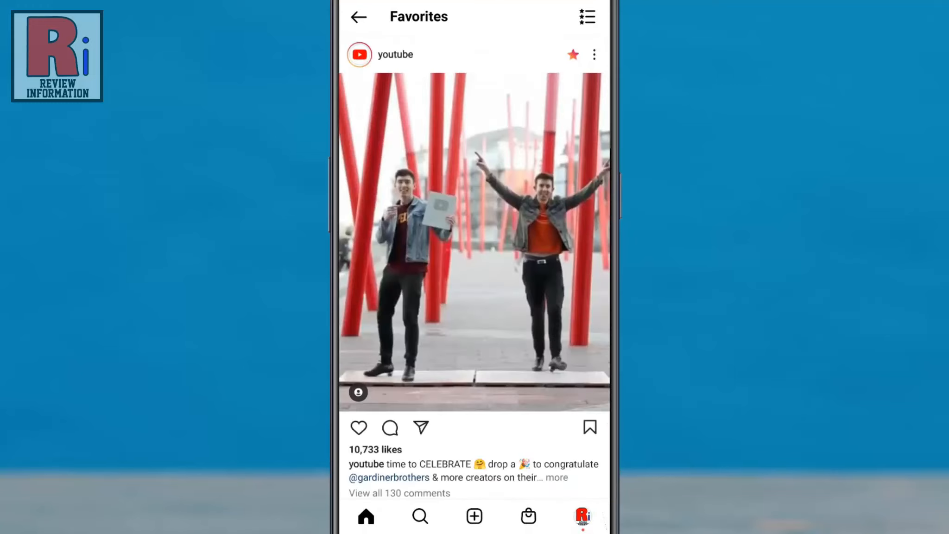
{"action": "scroll", "coordinate": [475, 296], "scroll_direction": "down", "scroll_amount": 5}
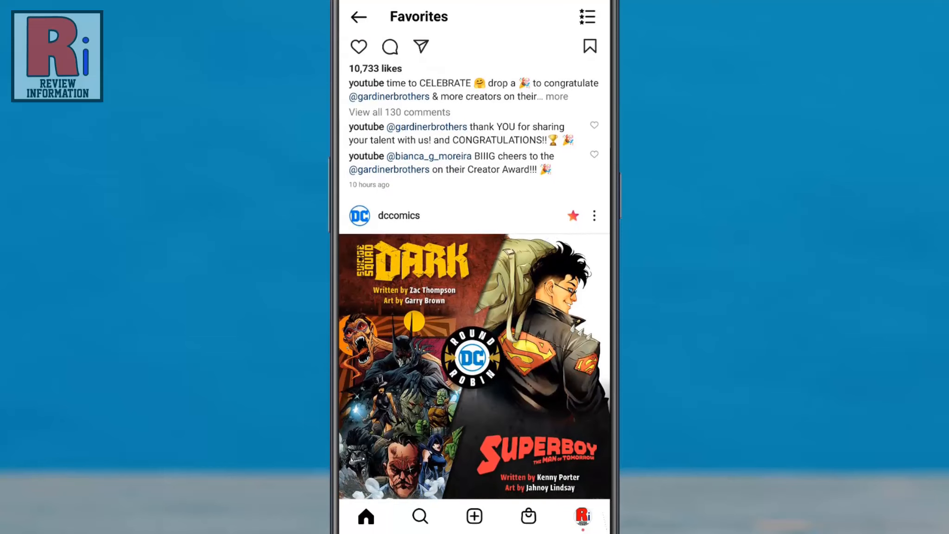
{"action": "scroll", "coordinate": [475, 297], "scroll_direction": "down", "scroll_amount": 5}
{"action": "scroll", "coordinate": [475, 296], "scroll_direction": "down", "scroll_amount": 5}
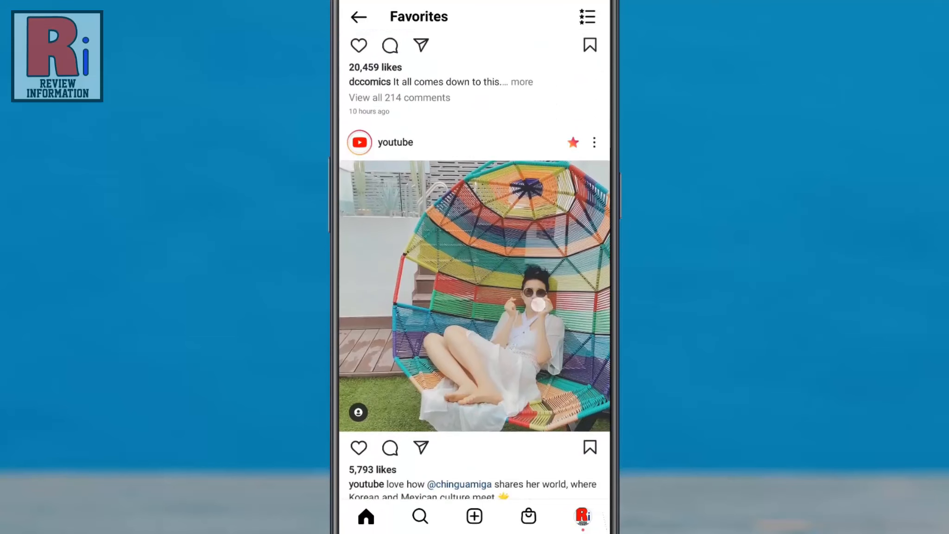
{"action": "scroll", "coordinate": [475, 297], "scroll_direction": "down", "scroll_amount": 3}
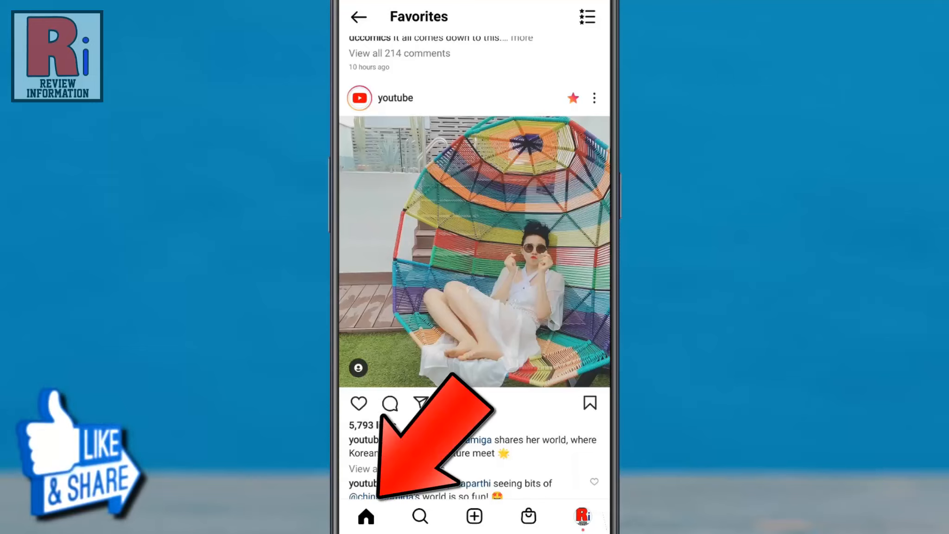
{"action": "left_click", "coordinate": [367, 516]}
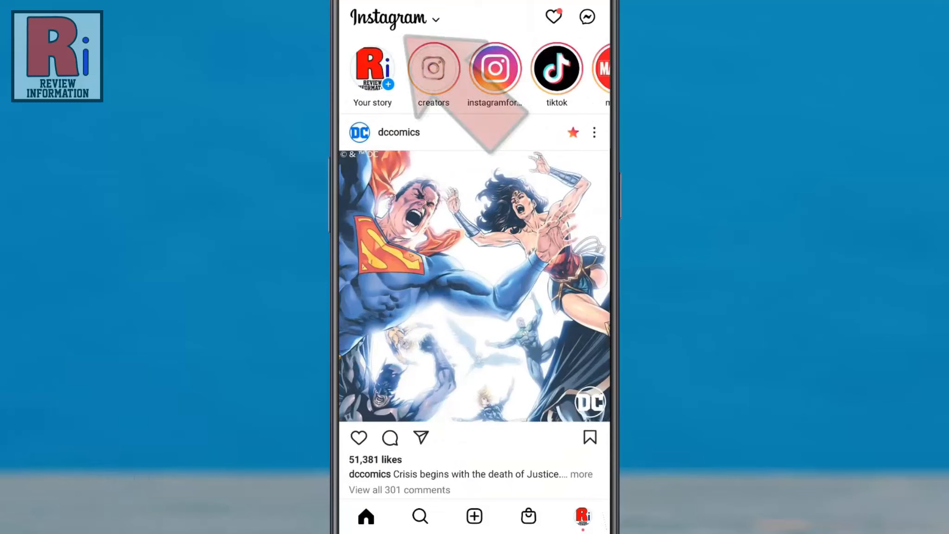
{"action": "left_click", "coordinate": [394, 17]}
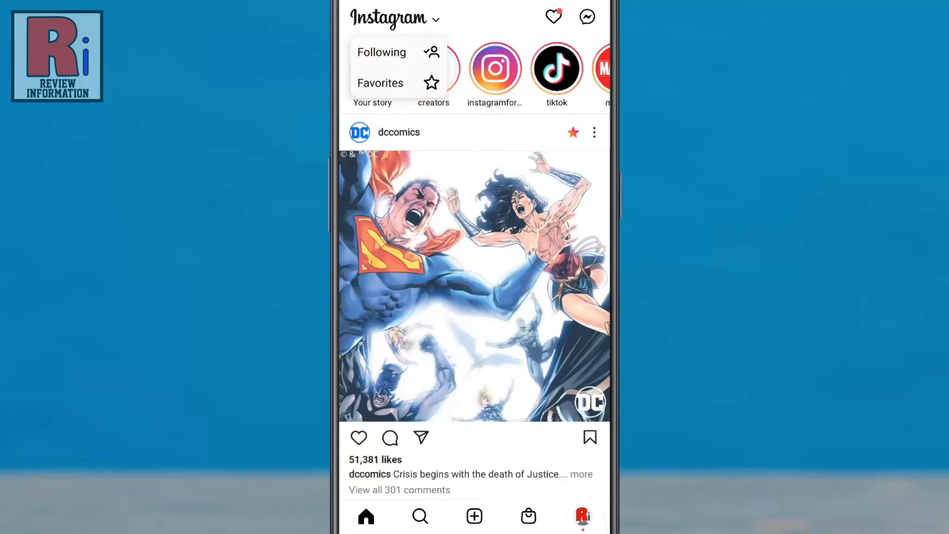
{"action": "left_click", "coordinate": [381, 83]}
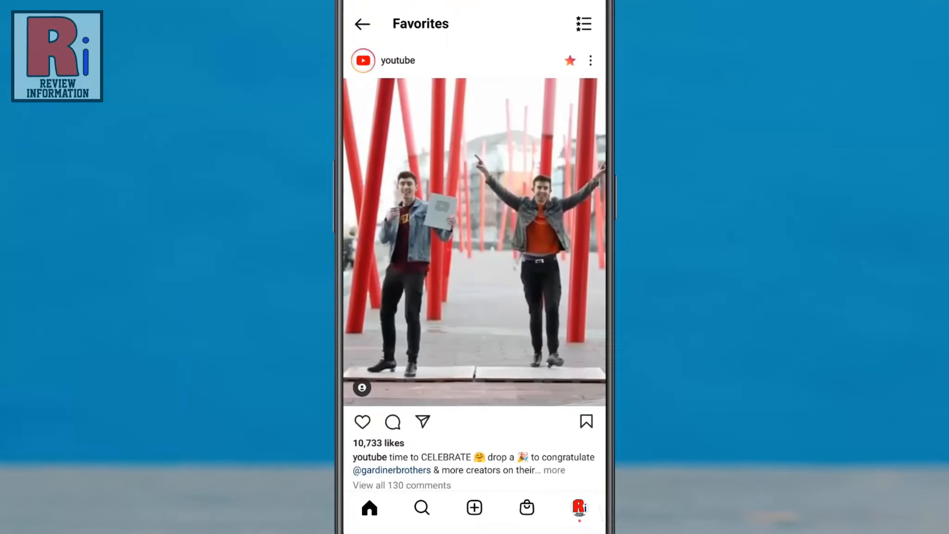